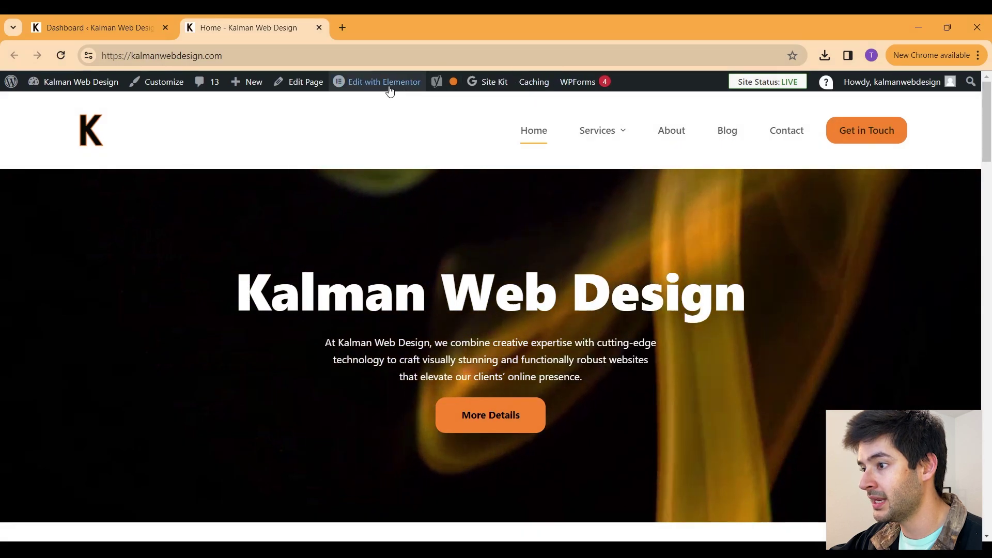
Open the home page in the Elementor editor and view the hero container's Custom CSS options
{"action": "mouse_move", "coordinate": [370, 88]}
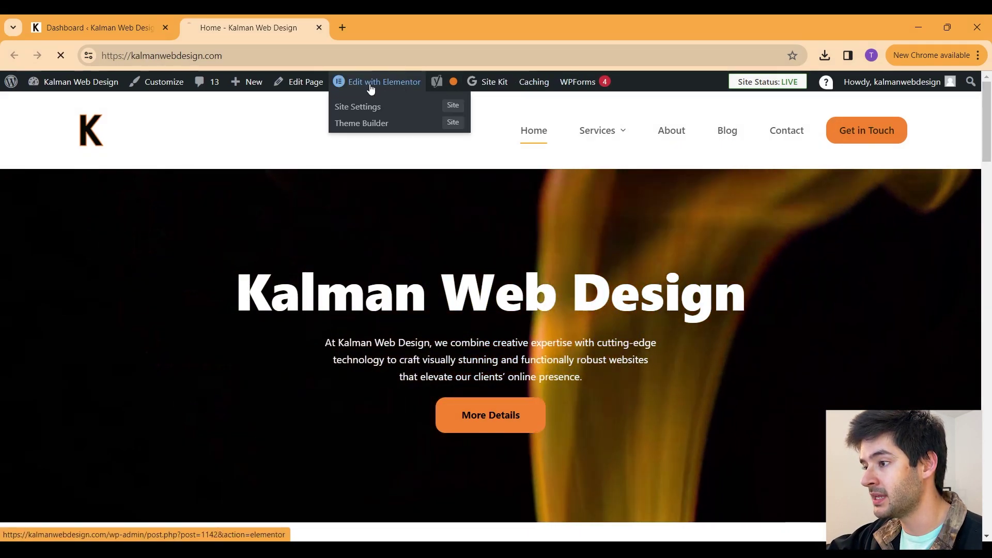
{"action": "left_click", "coordinate": [371, 85]}
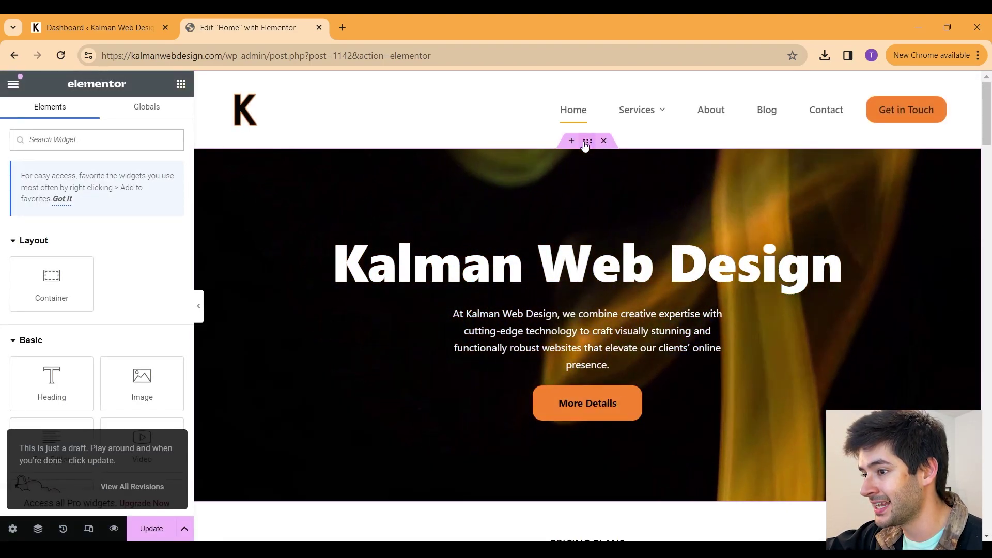
{"action": "left_click", "coordinate": [585, 144]}
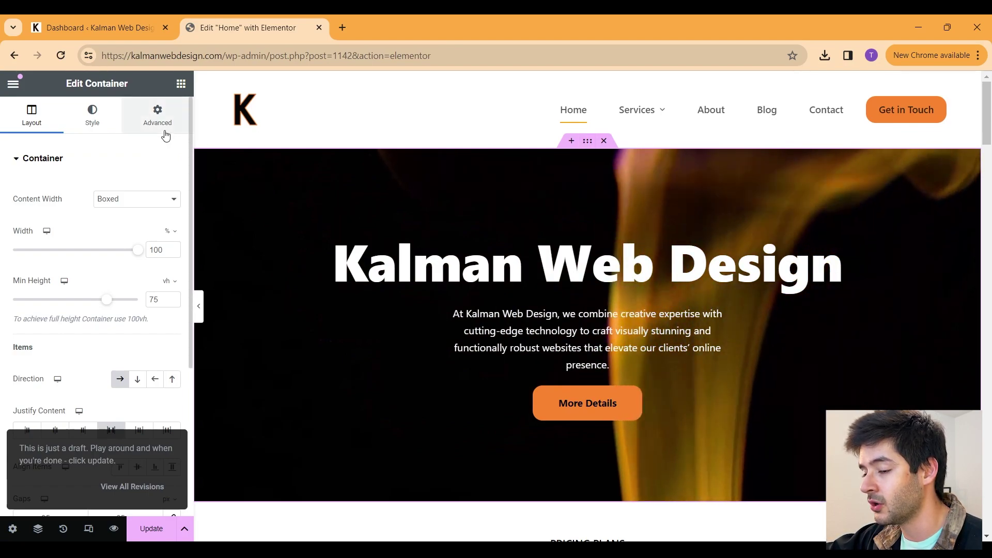
{"action": "left_click", "coordinate": [166, 134]}
{"action": "scroll", "coordinate": [98, 231], "scroll_direction": "down", "scroll_amount": 5}
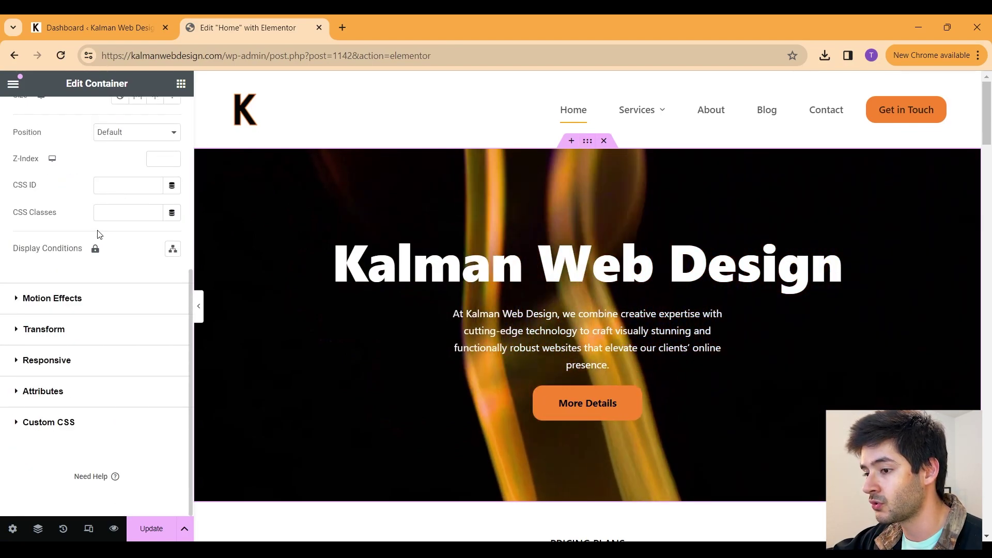
{"action": "left_click", "coordinate": [14, 424]}
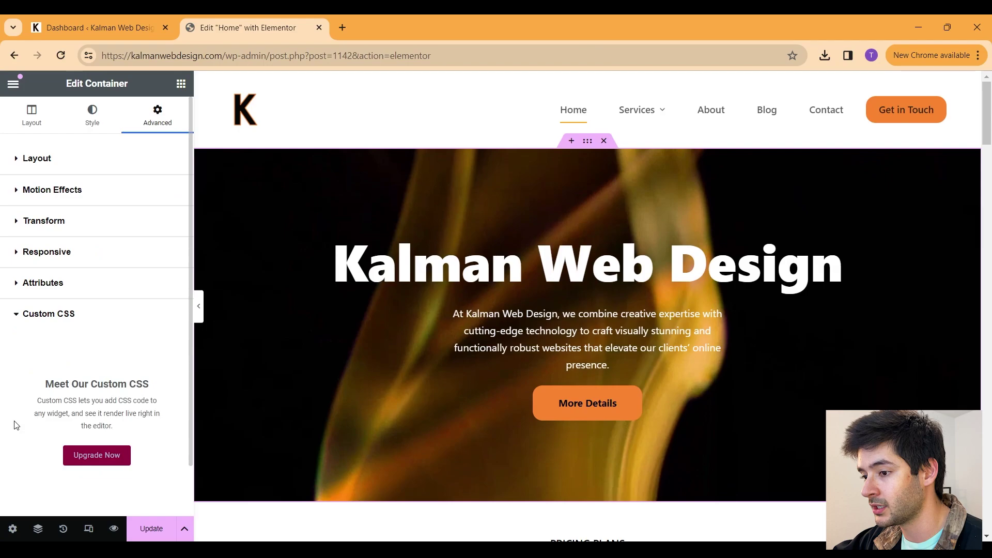
{"action": "scroll", "coordinate": [58, 389], "scroll_direction": "down", "scroll_amount": 1}
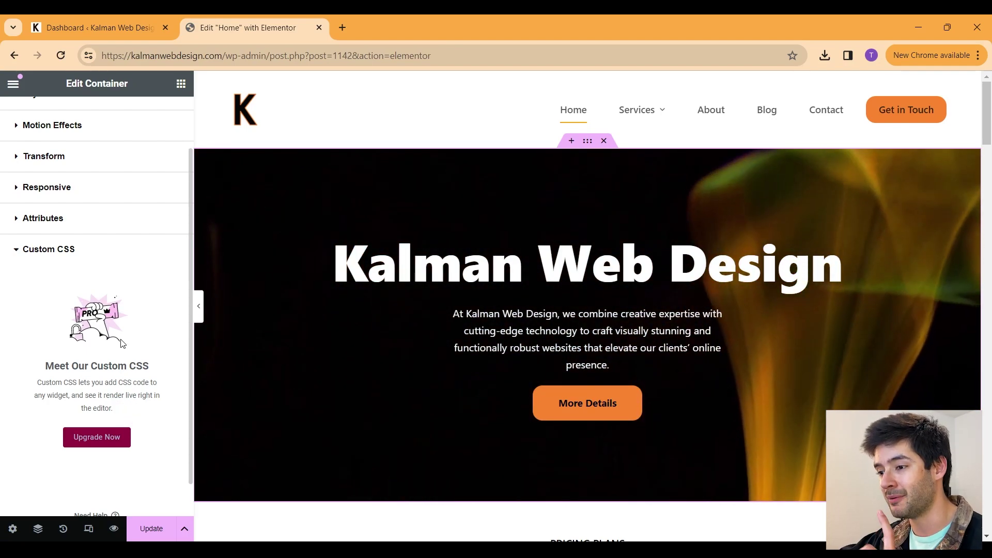
{"action": "scroll", "coordinate": [129, 329], "scroll_direction": "up", "scroll_amount": 2}
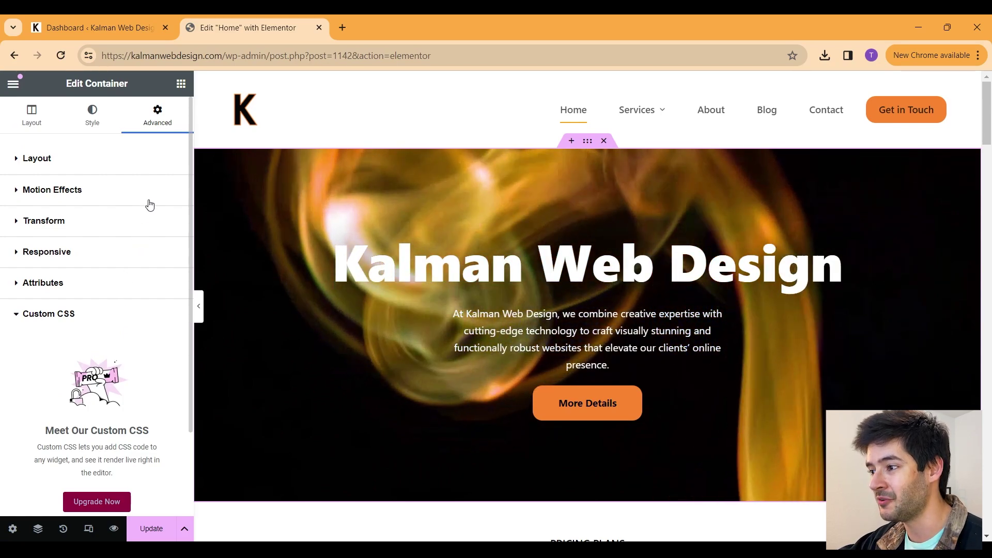
Add an HTML widget directly below the "The Best Solutions for Our Clients" heading in the Pricing Plans section
{"action": "left_click", "coordinate": [180, 83]}
{"action": "scroll", "coordinate": [412, 363], "scroll_direction": "down", "scroll_amount": 5}
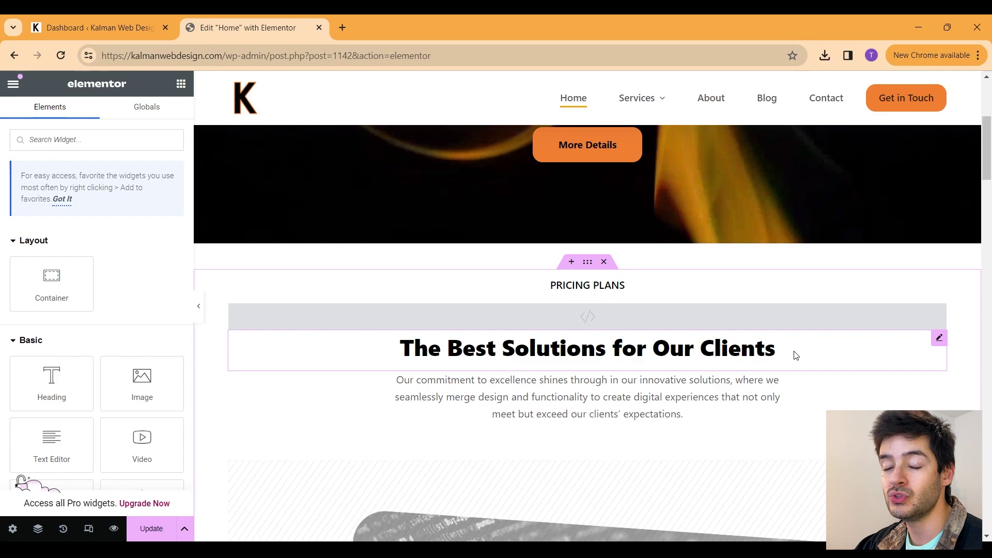
{"action": "left_click_drag", "start_coordinate": [51, 383], "coordinate": [36, 178]}
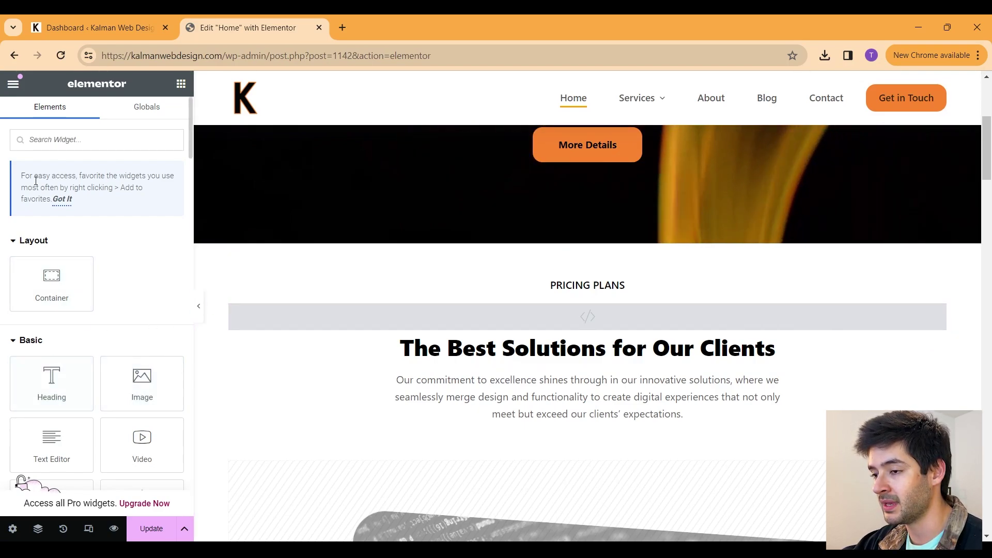
{"action": "left_click", "coordinate": [48, 141]}
{"action": "type", "text": "html"}
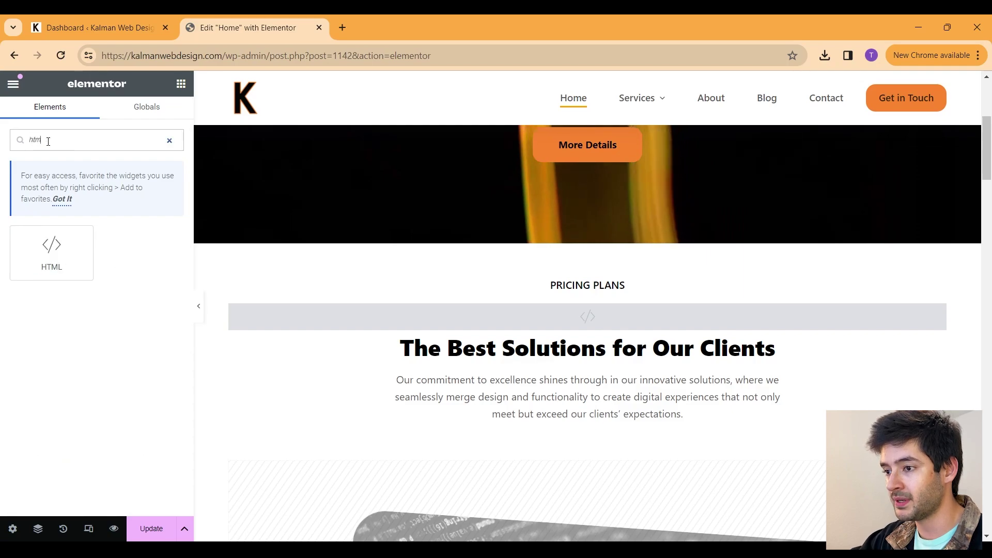
{"action": "left_click_drag", "start_coordinate": [27, 254], "coordinate": [554, 377]}
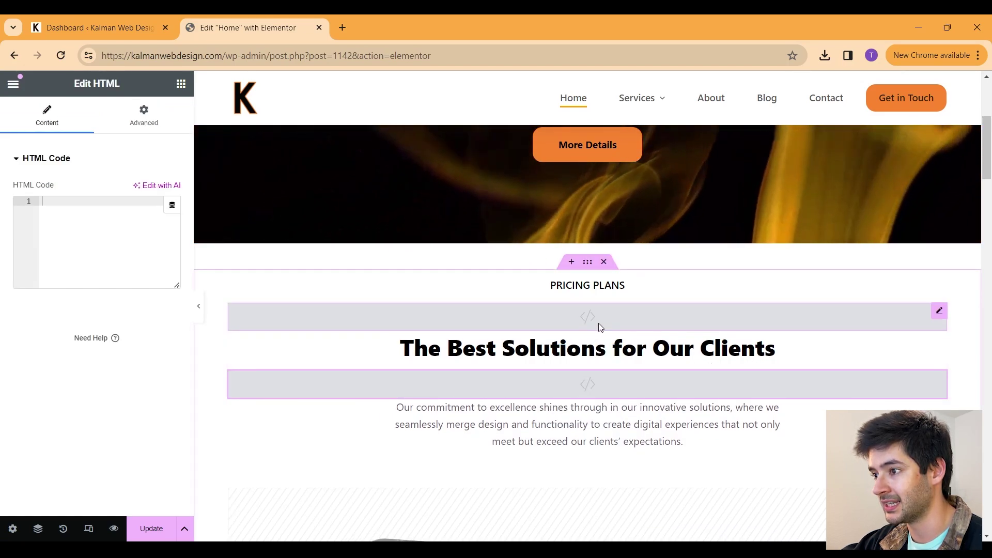
Load the live home page kalmanwebdesign.com in a new browser tab and go to its Pricing Plans section
{"action": "left_click", "coordinate": [348, 26]}
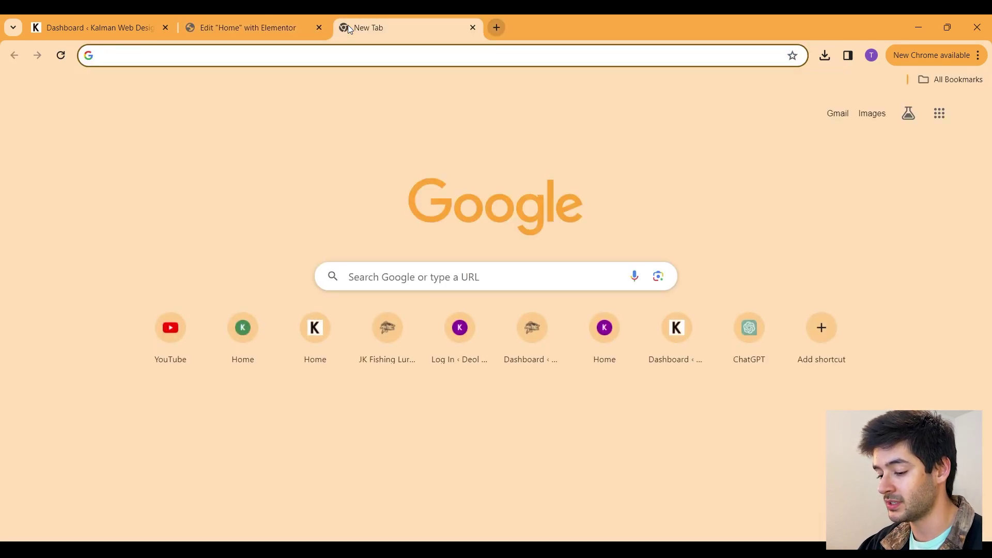
{"action": "type", "text": "kalmanwebdesign.com/wp-admin"}
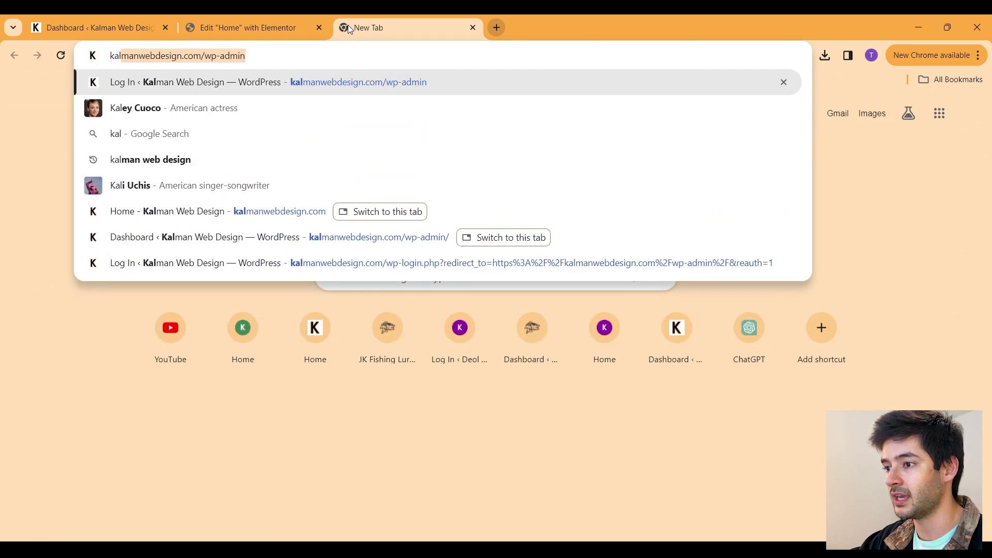
{"action": "key", "text": "Return"}
{"action": "left_click", "coordinate": [278, 55]}
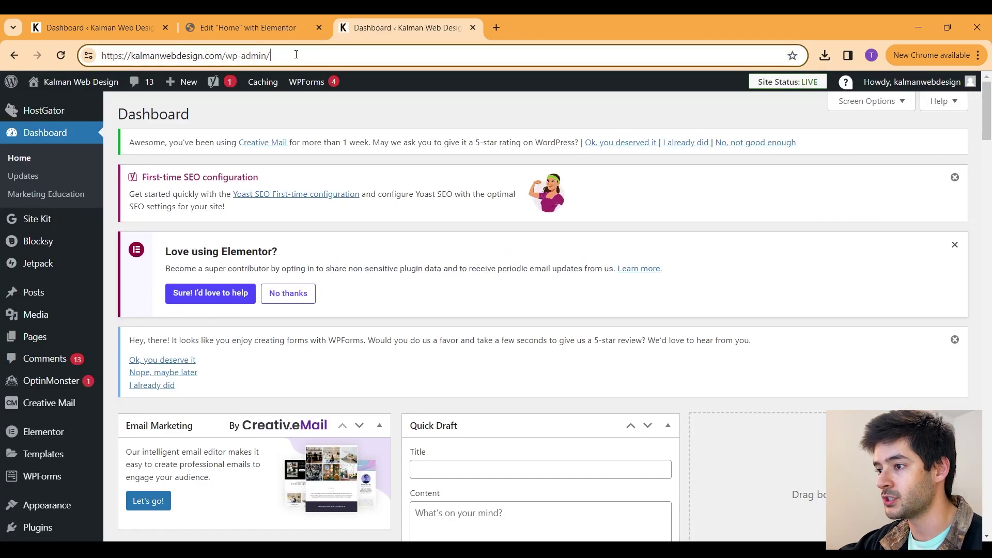
{"action": "key", "text": "BackSpace"}
{"action": "key", "text": "Return"}
{"action": "scroll", "coordinate": [670, 320], "scroll_direction": "down", "scroll_amount": 5}
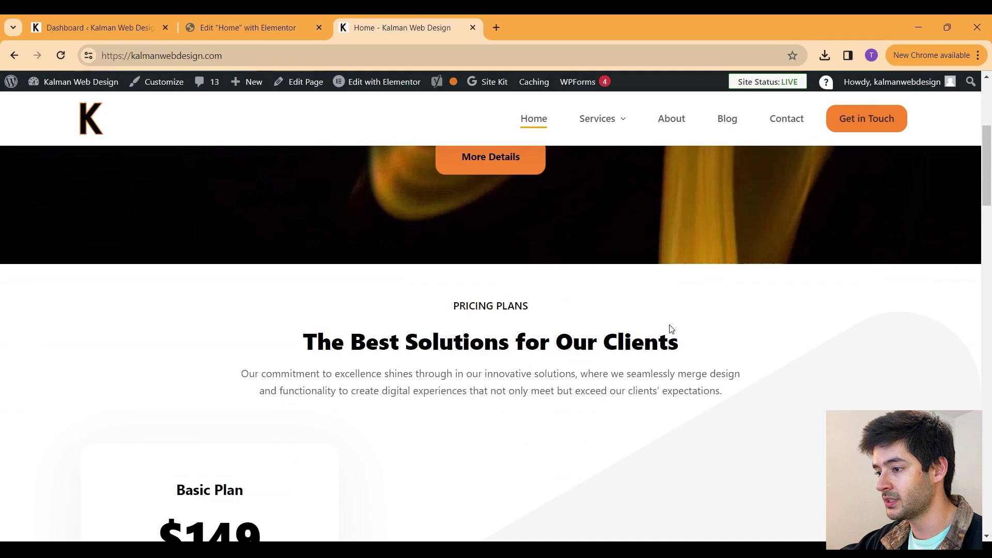
Find the "The Best Solutions for Our Clients" heading in the live page's source and copy its h2 markup
{"action": "left_click_drag", "start_coordinate": [710, 287], "coordinate": [309, 281]}
{"action": "key", "text": "ctrl+c"}
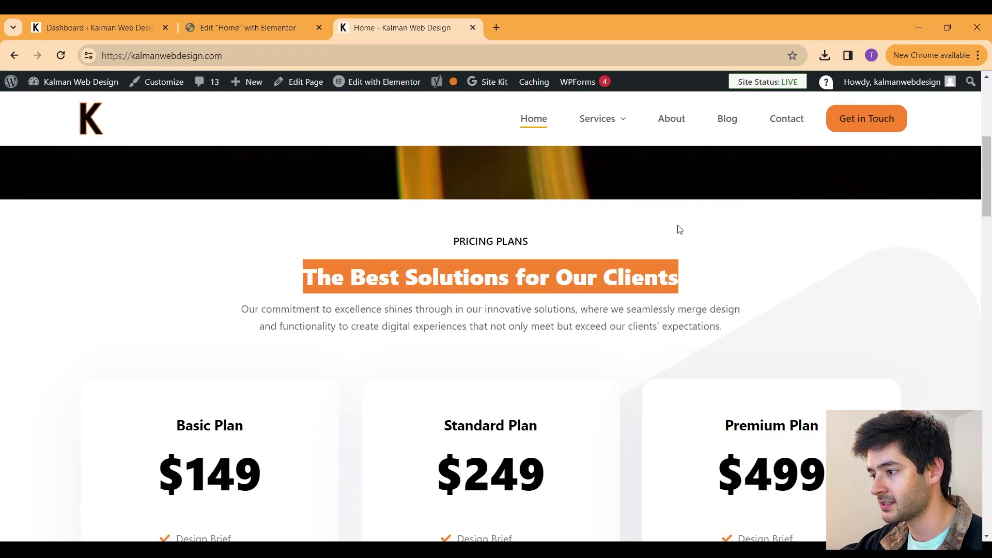
{"action": "right_click", "coordinate": [461, 108]}
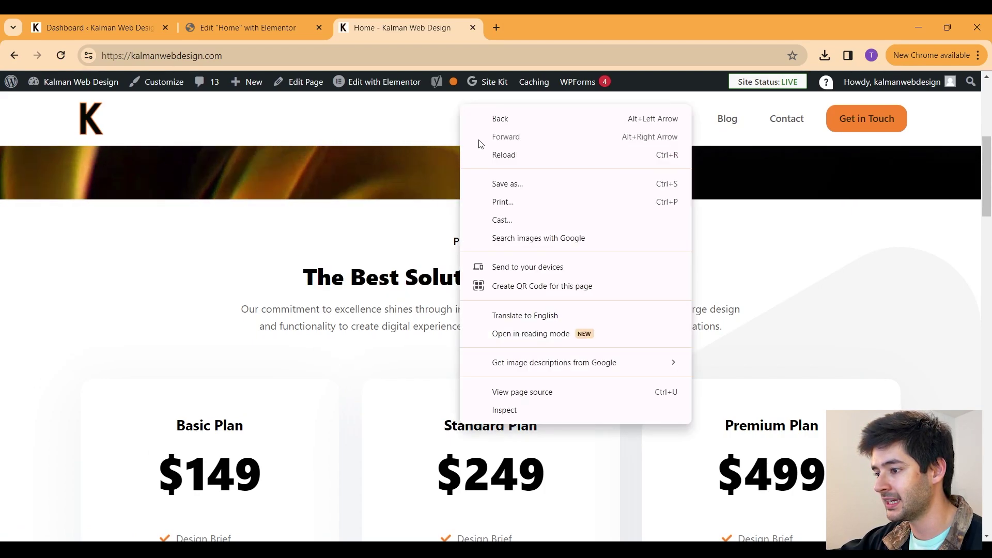
{"action": "left_click", "coordinate": [538, 392]}
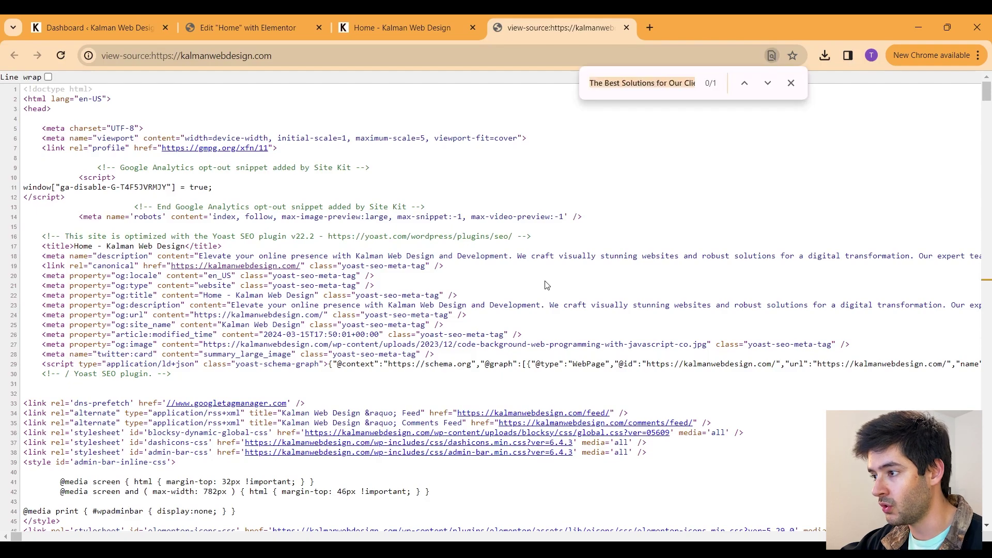
{"action": "key", "text": "ctrl+v"}
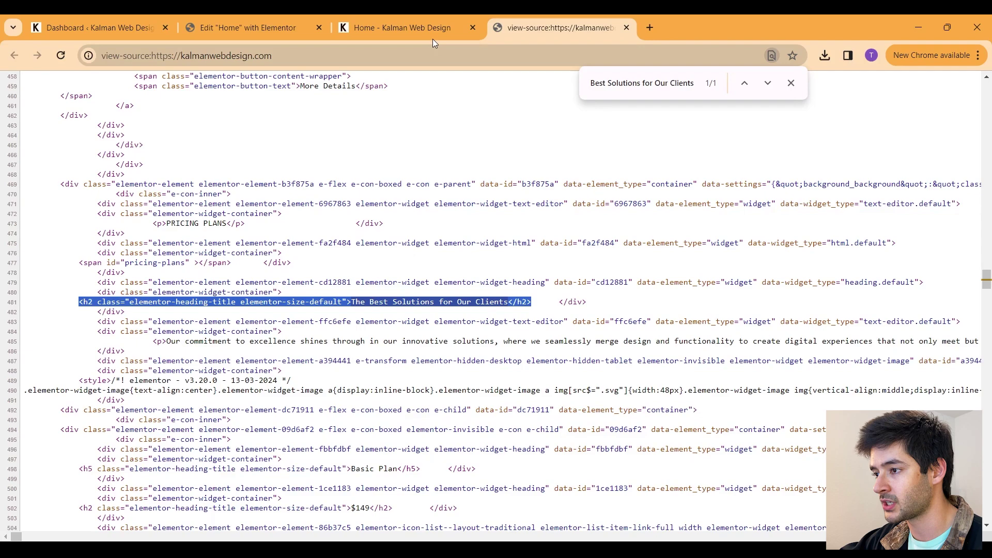
Close the page source and insert the copied h2 markup for "The Best Solutions for Our Clients" into the Elementor HTML widget
{"action": "left_click", "coordinate": [627, 28]}
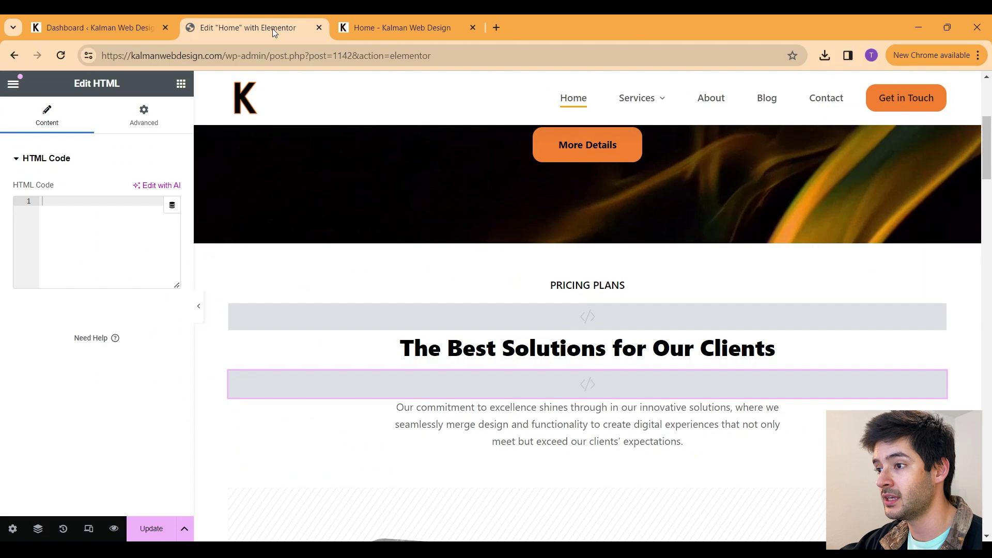
{"action": "left_click", "coordinate": [272, 29]}
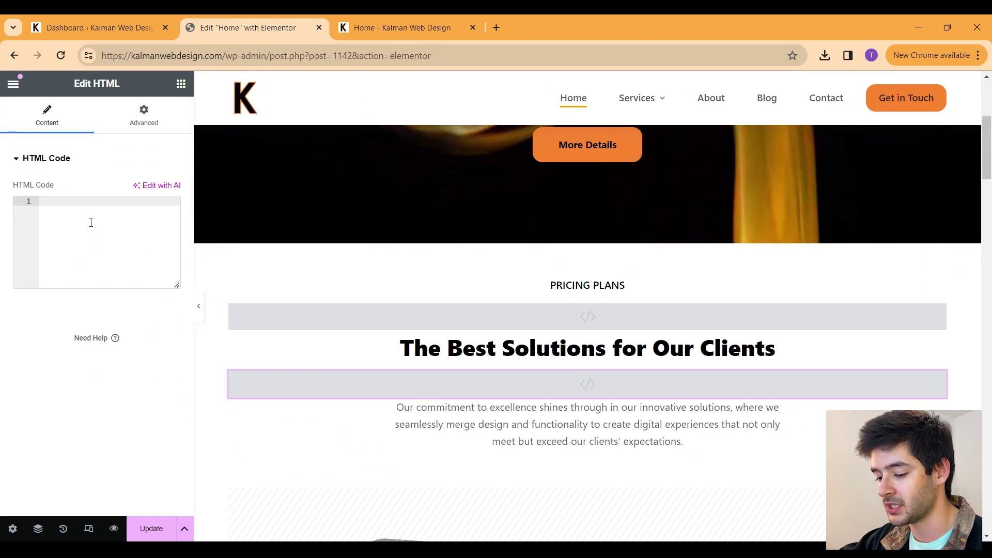
{"action": "type", "text": "<h2 class=\"elementor-heading-title elementor-size-default\">The Best Solutions for Our Clients</h2>"}
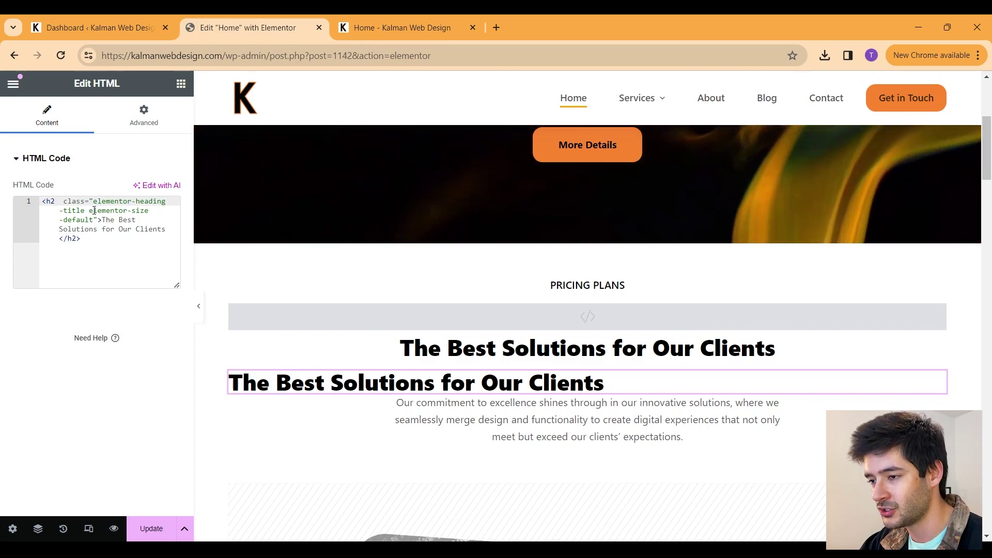
Center the HTML widget's heading by adding the inline style "text-align: center;" to its h2 tag
{"action": "type", "text": "styl"}
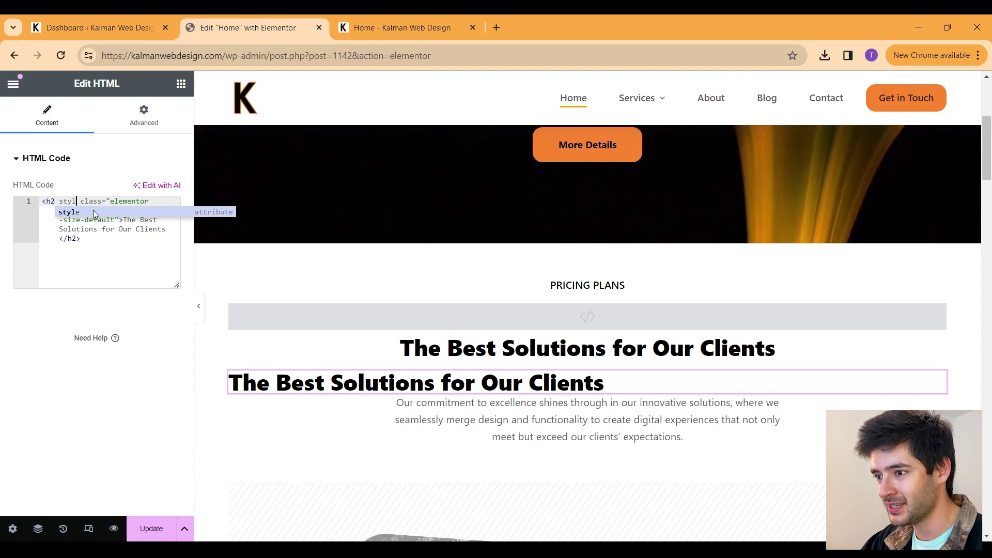
{"action": "type", "text": "e=\""}
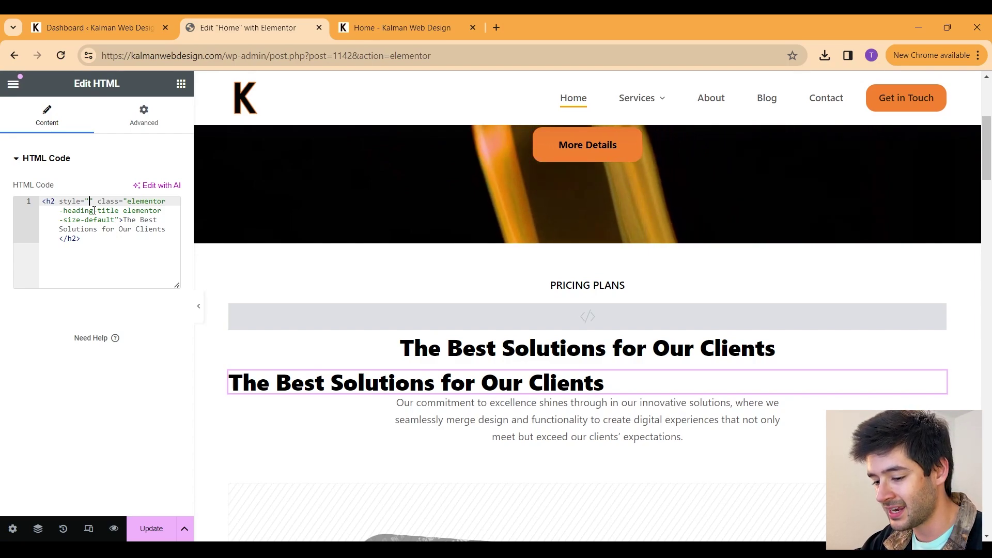
{"action": "type", "text": "text-align:"}
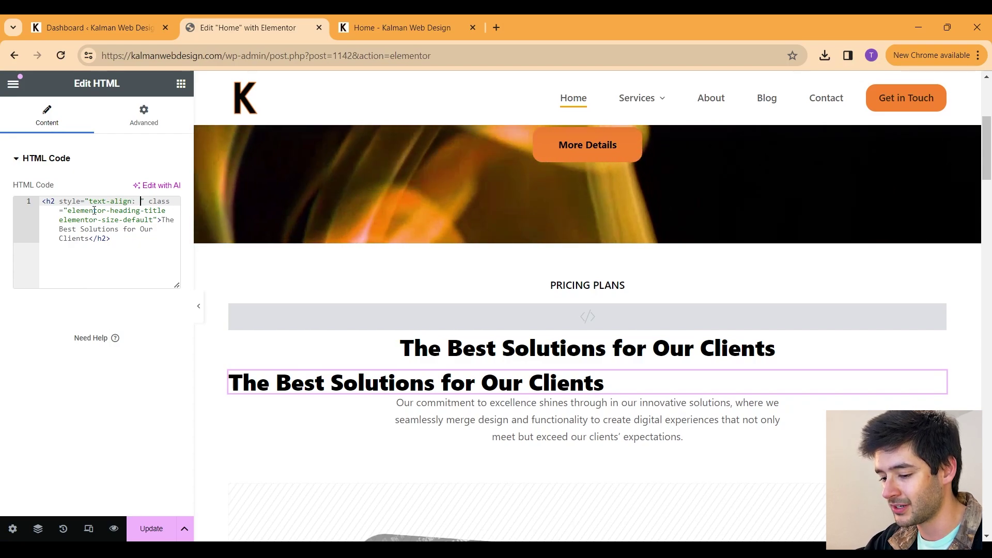
{"action": "type", "text": " center"}
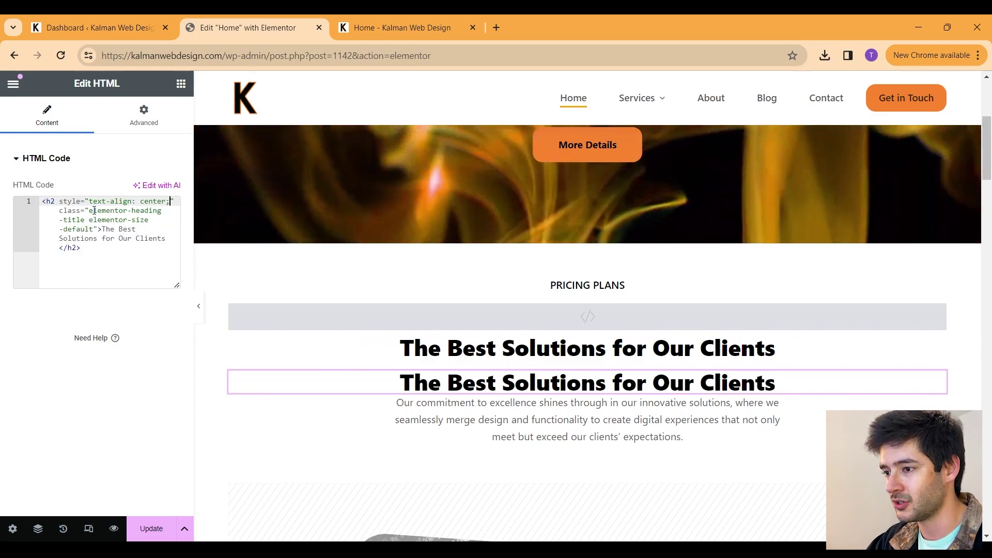
{"action": "type", "text": ";"}
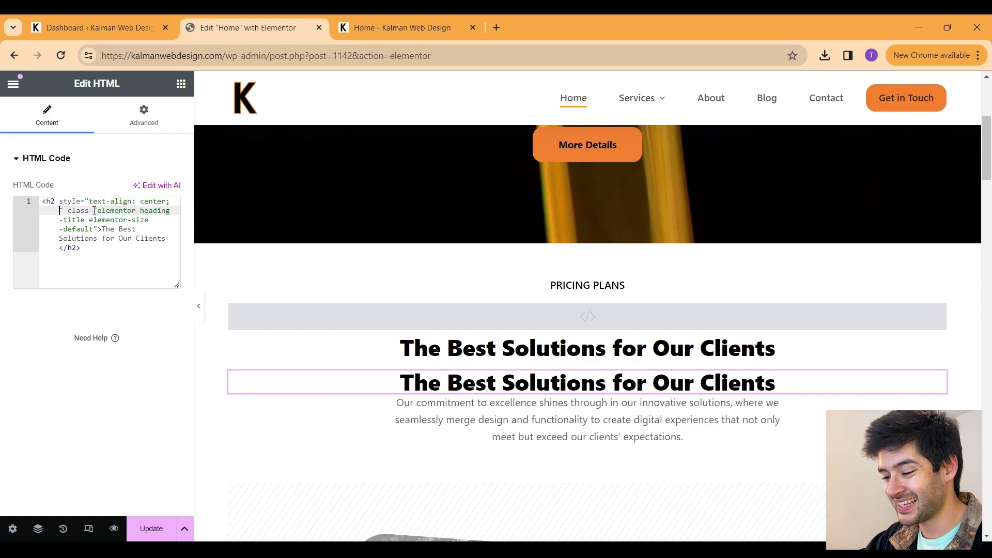
Try rotating the heading with "transform: rotate(90deg)" in the h2's inline style, and remove that declaration again
{"action": "type", "text": "trans"}
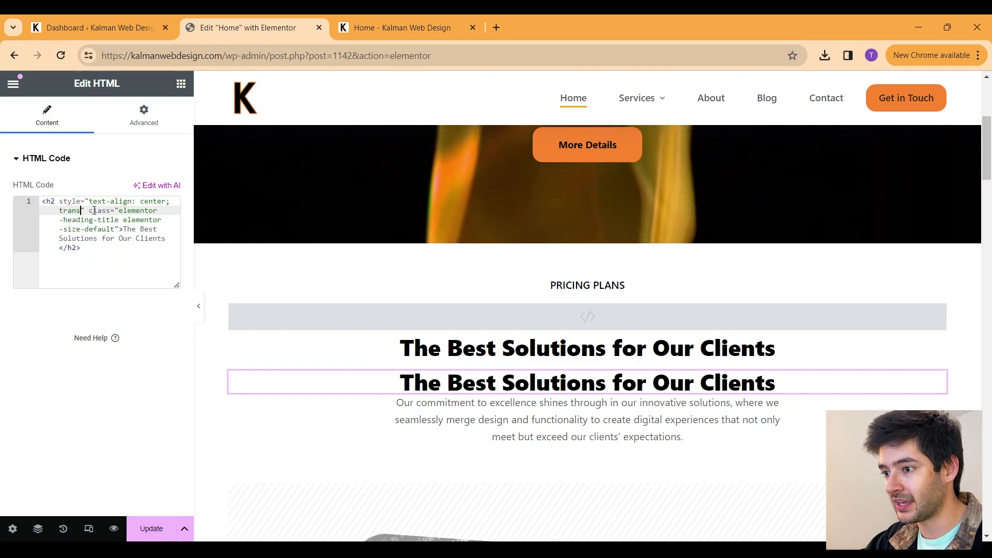
{"action": "type", "text": "form"}
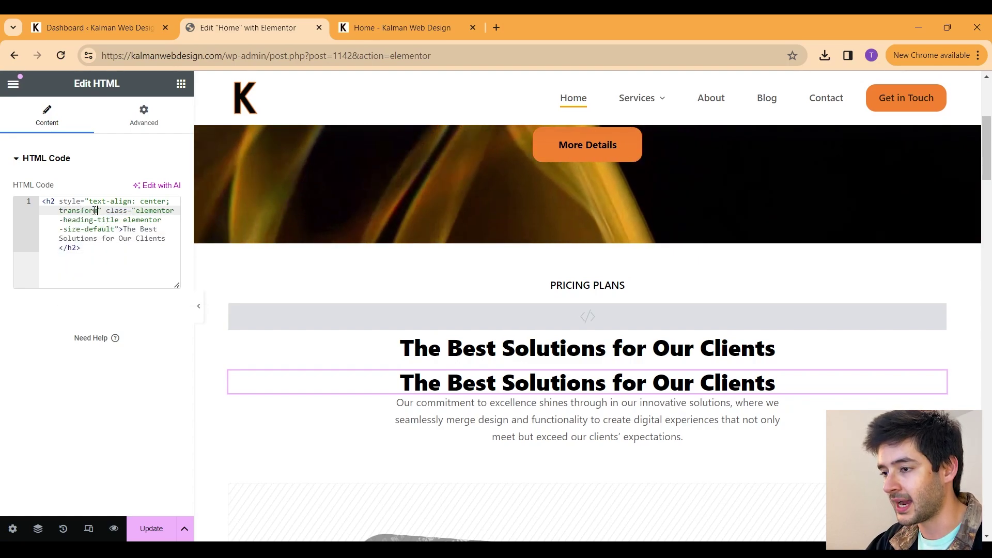
{"action": "type", "text": ": rotat"}
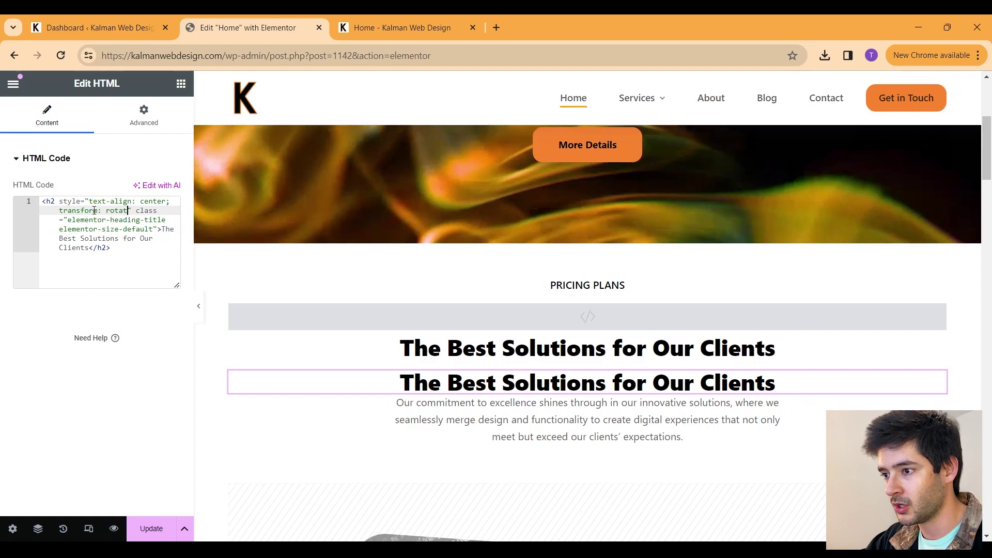
{"action": "type", "text": "e()"}
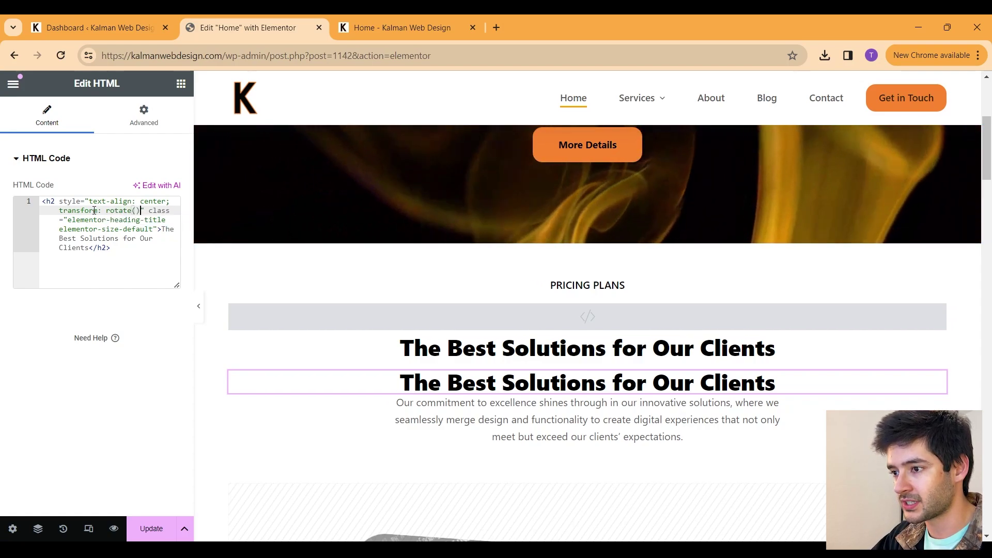
{"action": "type", "text": "90"}
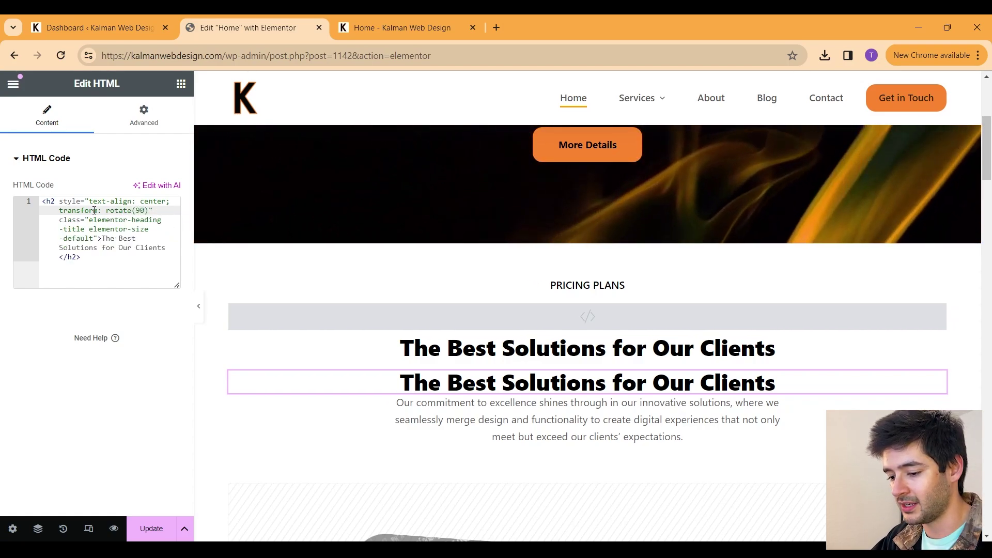
{"action": "type", "text": "deg"}
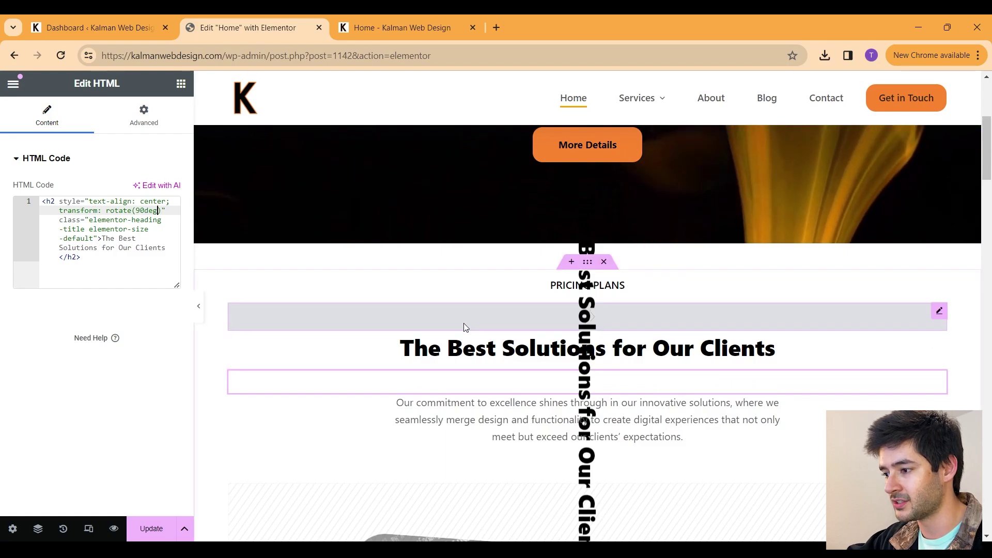
{"action": "scroll", "coordinate": [464, 324], "scroll_direction": "down", "scroll_amount": 3}
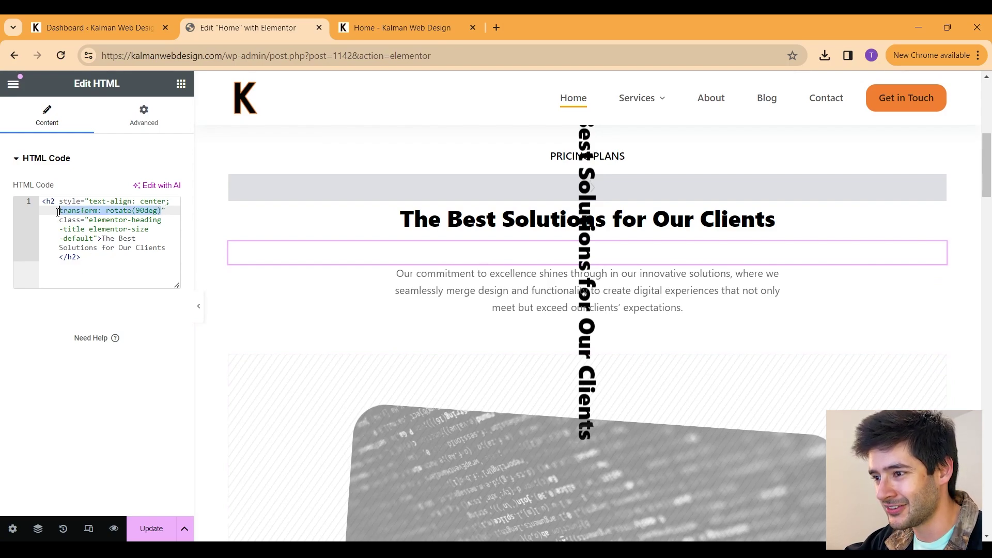
{"action": "key", "text": "BackSpace"}
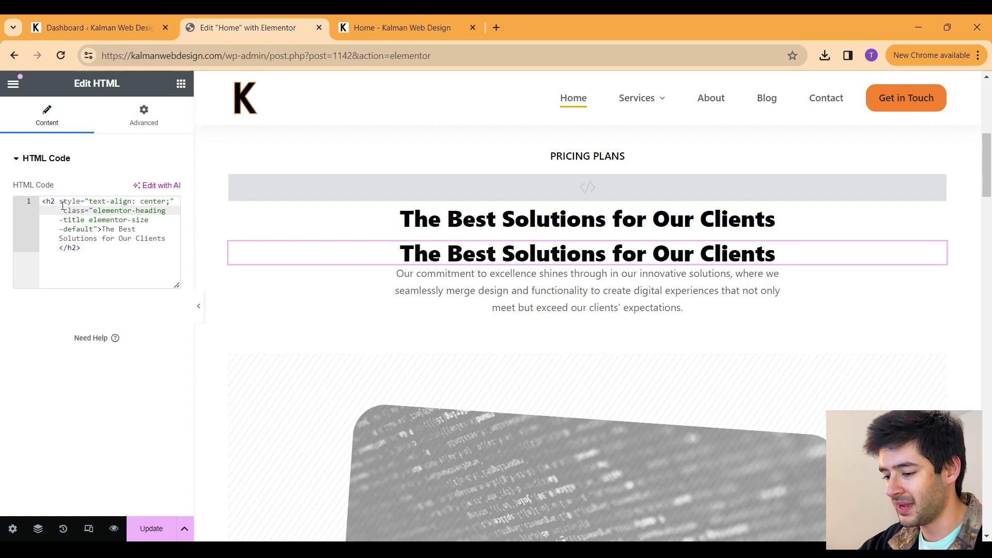
Add the attribute id="best-solutions" to the h2 tag in the HTML widget, and save the page update
{"action": "type", "text": "id="}
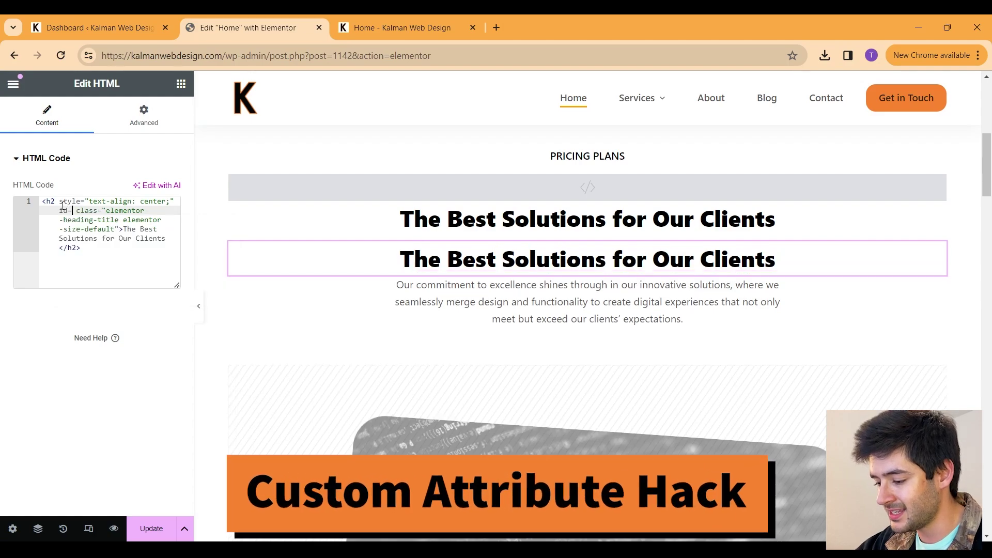
{"action": "type", "text": "\"best-solutions"}
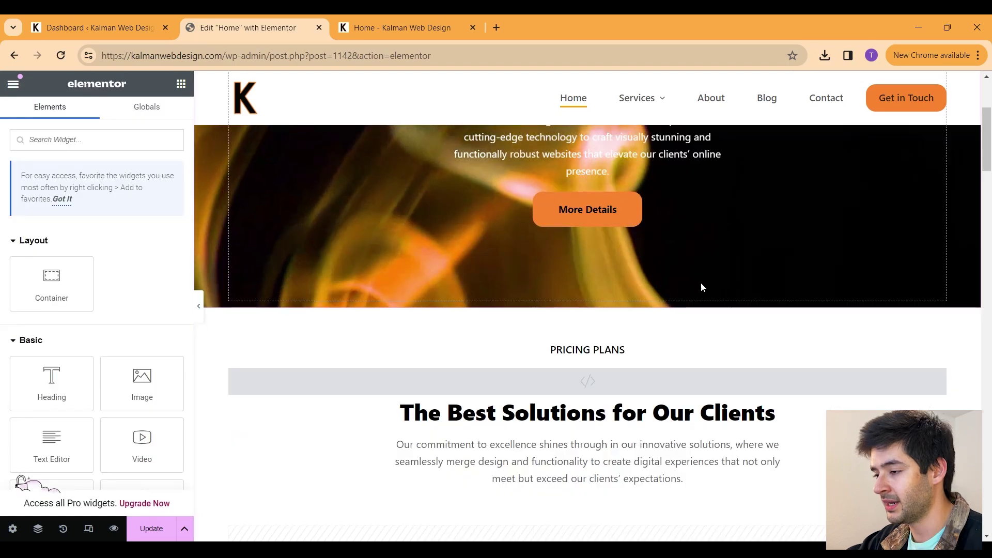
{"action": "scroll", "coordinate": [702, 287], "scroll_direction": "down", "scroll_amount": 2}
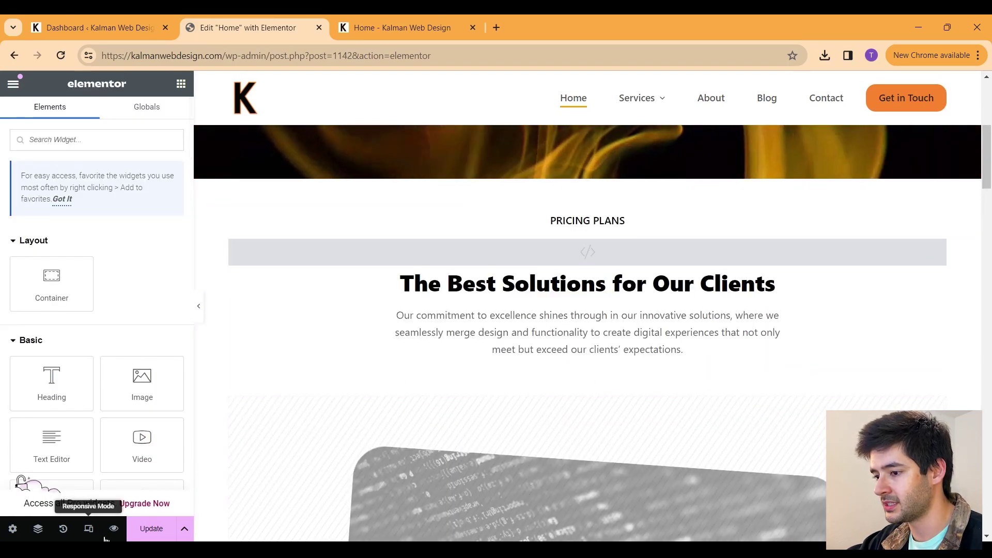
{"action": "left_click", "coordinate": [144, 533]}
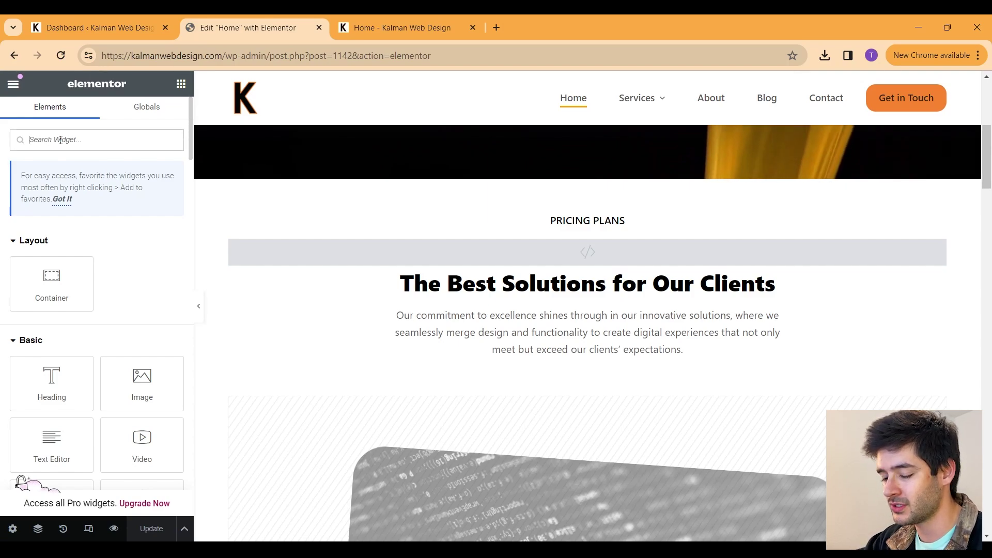
Search the widgets for "form" and check the upgrade notice of the Pro Form widget
{"action": "left_click", "coordinate": [60, 140]}
{"action": "type", "text": "fomr"}
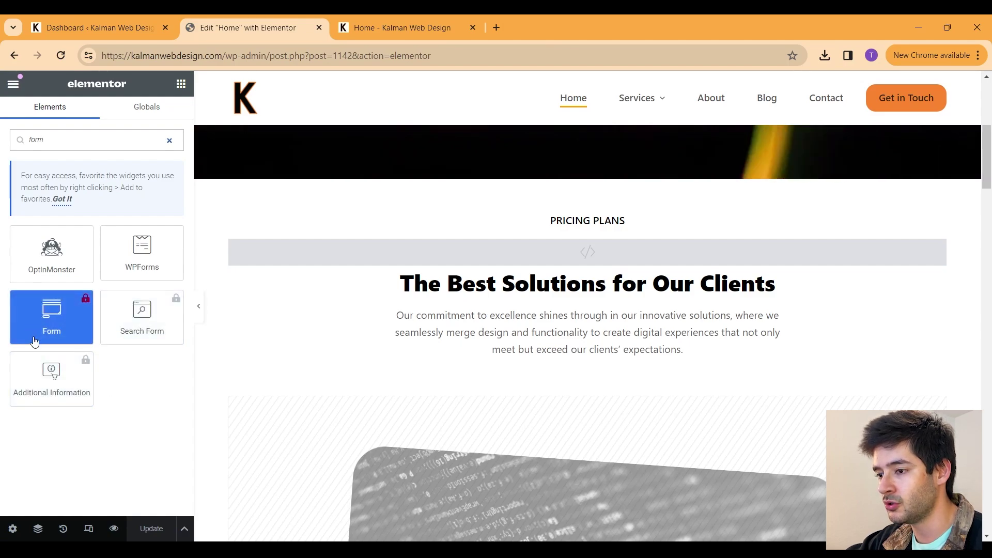
{"action": "left_click", "coordinate": [65, 326]}
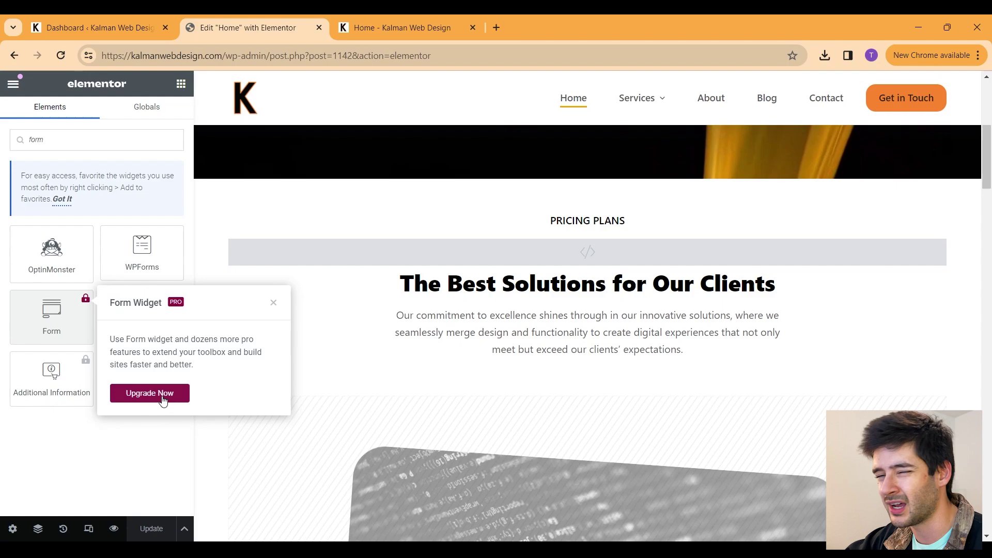
{"action": "left_click", "coordinate": [142, 450]}
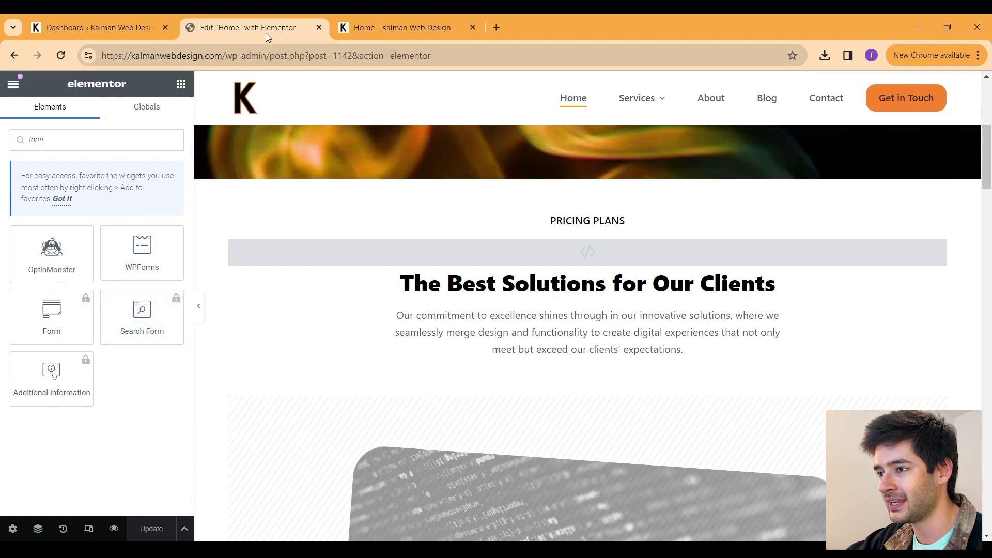
Switch to the WordPress dashboard and search the installable plugins for "wp forms"
{"action": "left_click", "coordinate": [77, 19]}
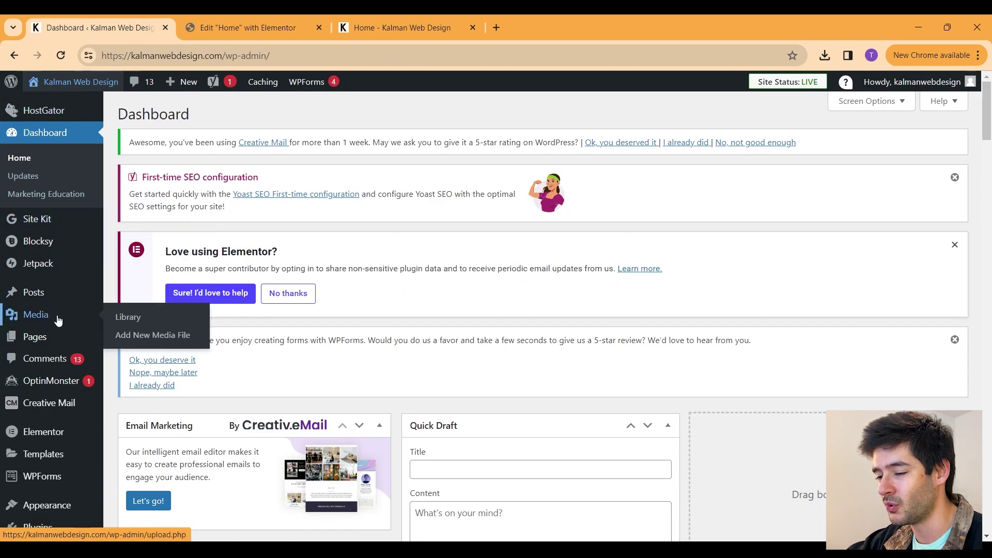
{"action": "scroll", "coordinate": [58, 417], "scroll_direction": "down", "scroll_amount": 2}
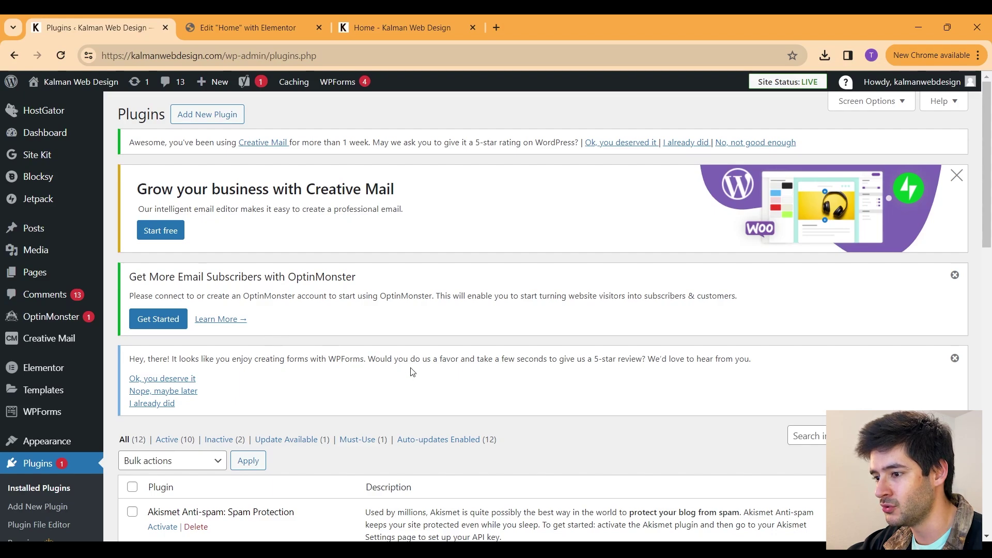
{"action": "scroll", "coordinate": [412, 372], "scroll_direction": "down", "scroll_amount": 2}
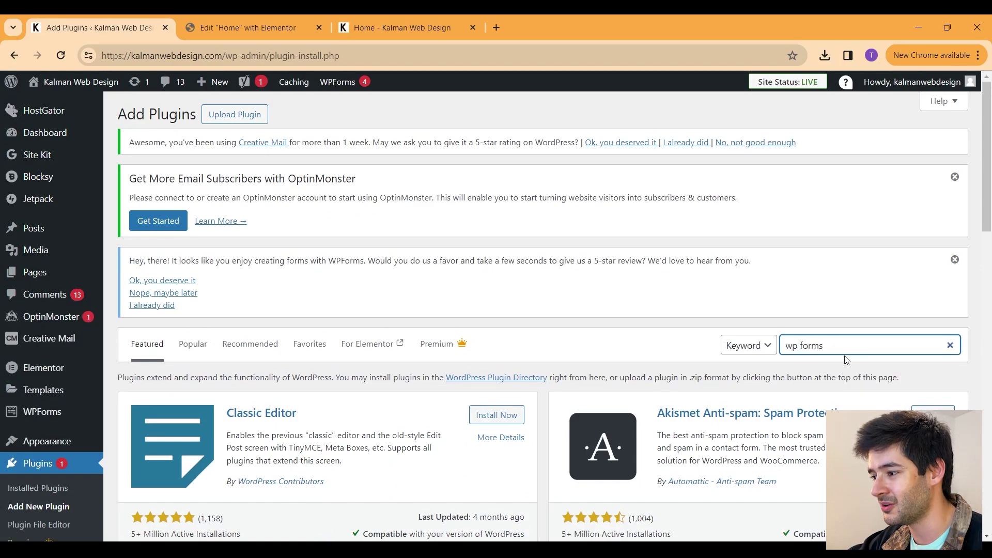
{"action": "scroll", "coordinate": [816, 376], "scroll_direction": "down", "scroll_amount": 1}
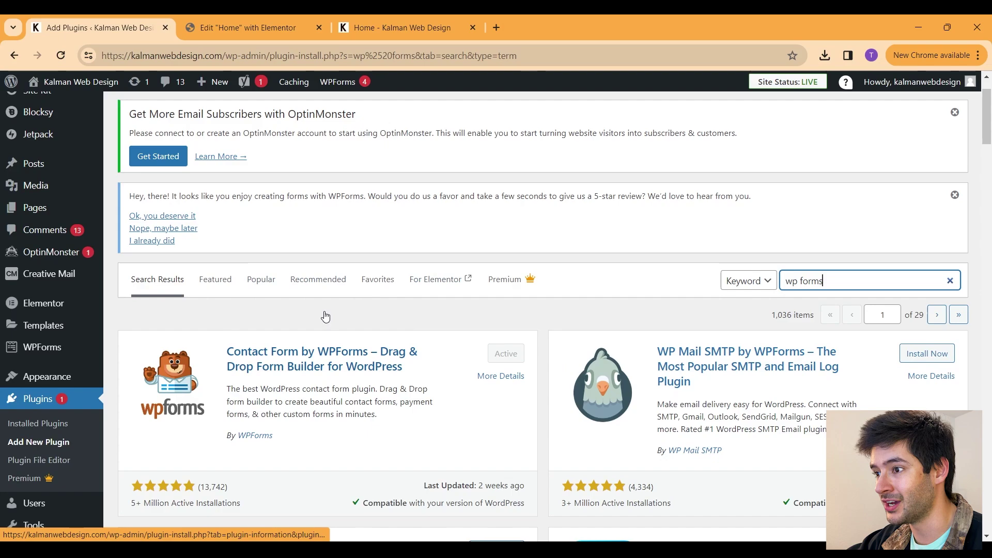
Return to the Elementor editor, reload it to place a WPForms widget above "PRICING PLANS", and open the widget's form choices
{"action": "left_click", "coordinate": [232, 31]}
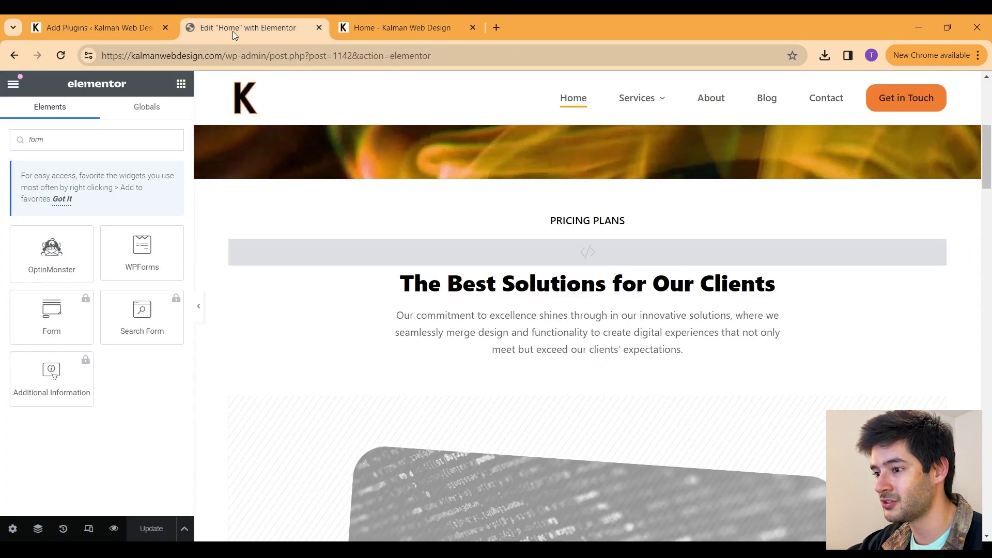
{"action": "left_click", "coordinate": [57, 61]}
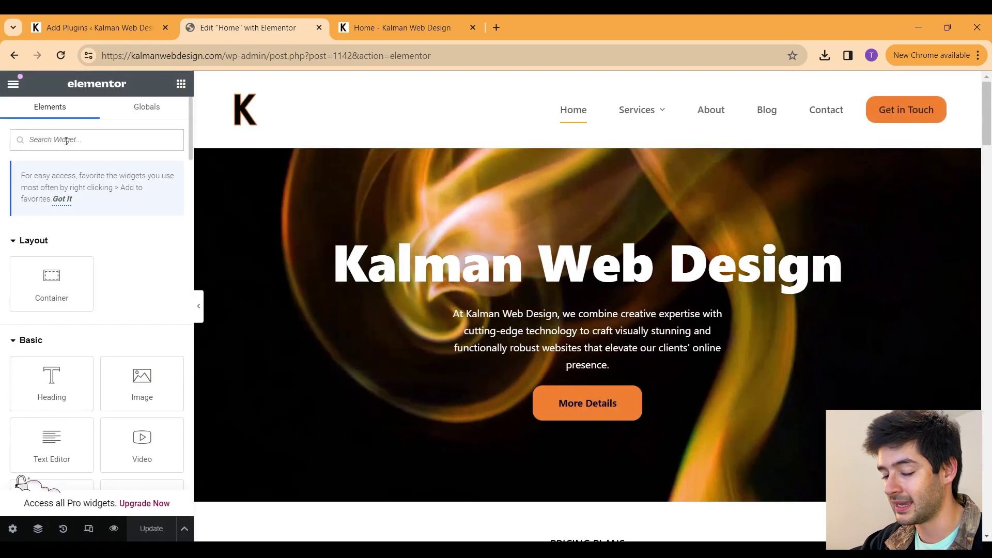
{"action": "left_click", "coordinate": [67, 141]}
{"action": "type", "text": "wpform"}
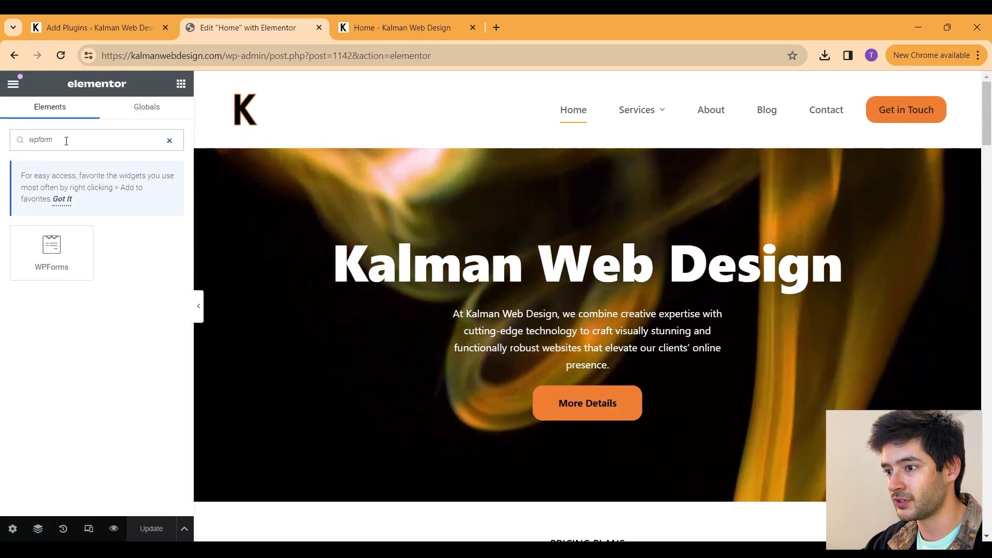
{"action": "left_click_drag", "start_coordinate": [34, 255], "coordinate": [582, 506]}
{"action": "scroll", "coordinate": [603, 355], "scroll_direction": "down", "scroll_amount": 2}
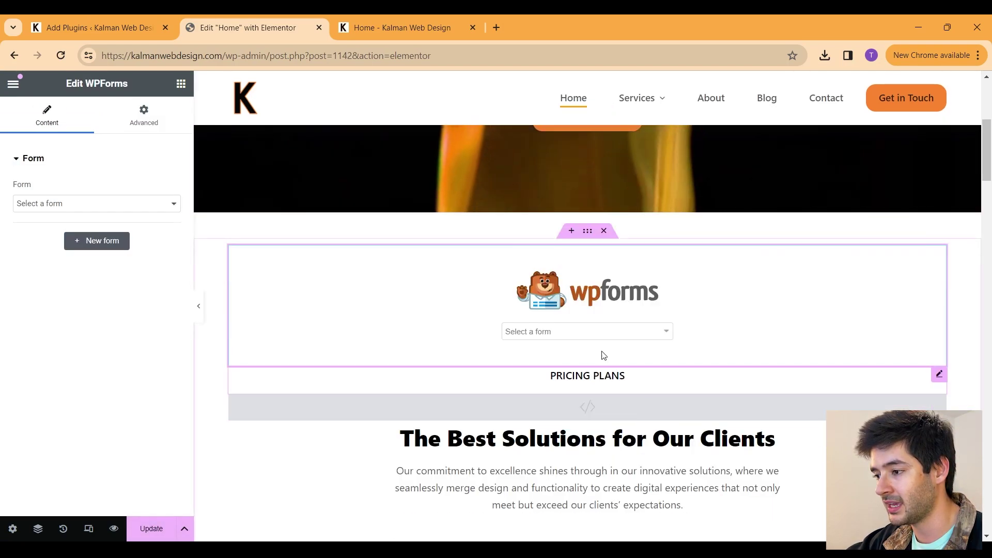
{"action": "left_click", "coordinate": [578, 335]}
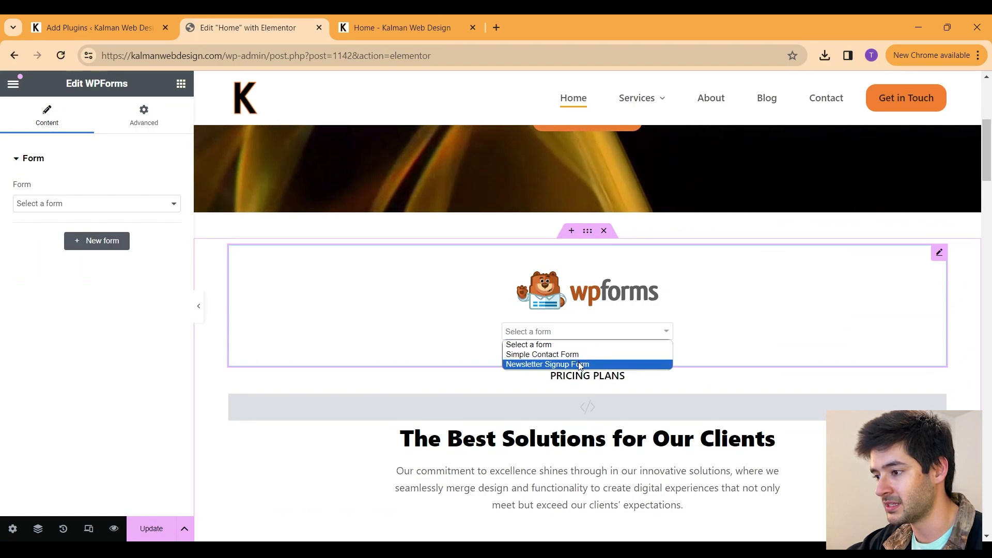